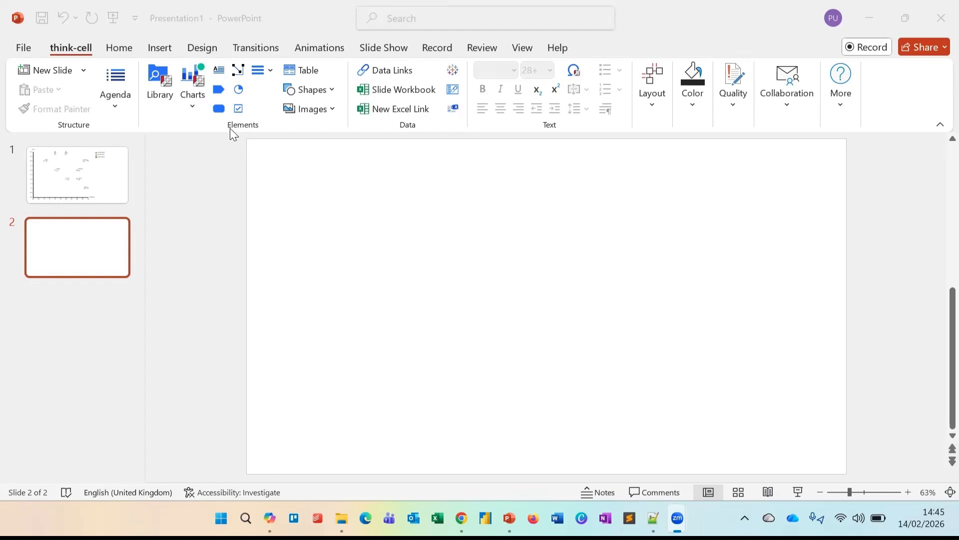
- Insert a think-cell Bubble chart across the middle of the blank second slide
click(194, 106)
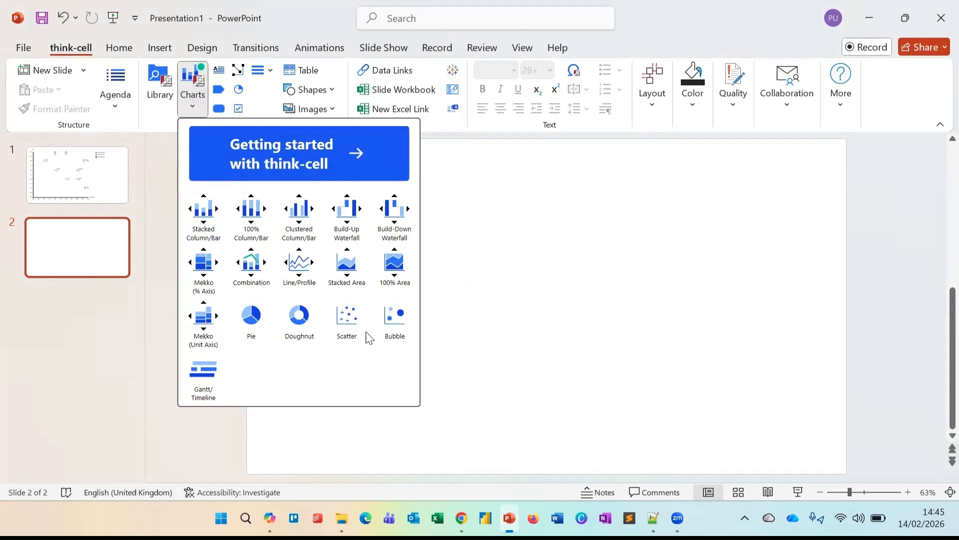
click(394, 330)
drag(350, 220, 731, 430)
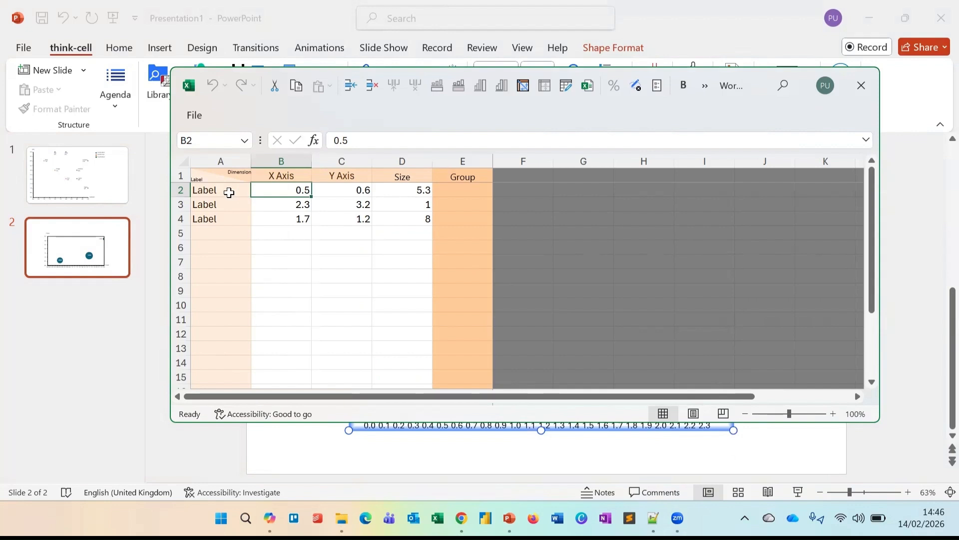
- Label the three data rows Africa, Europe and Asia in the bubble chart's datasheet
drag(229, 192, 230, 223)
text(A)
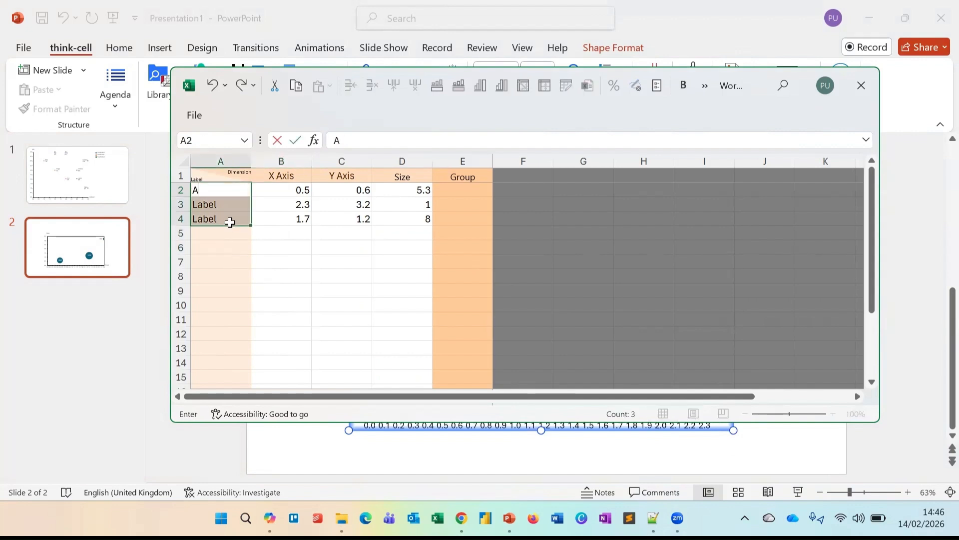
text(frica)
key(Return)
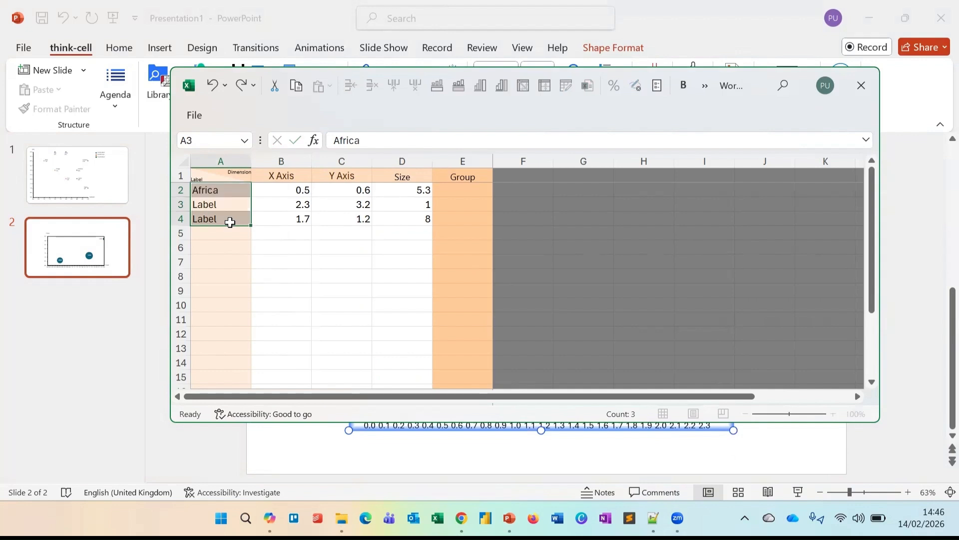
text(Europe)
key(Return)
text(Asia)
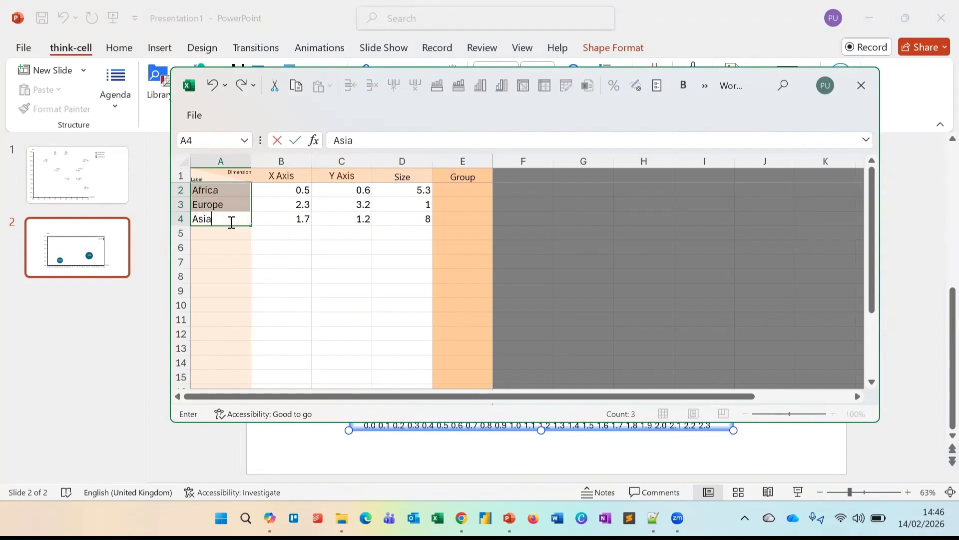
key(Return)
- Rename the X axis heading to Sales and the Y axis heading to Finance in the datasheet
click(273, 177)
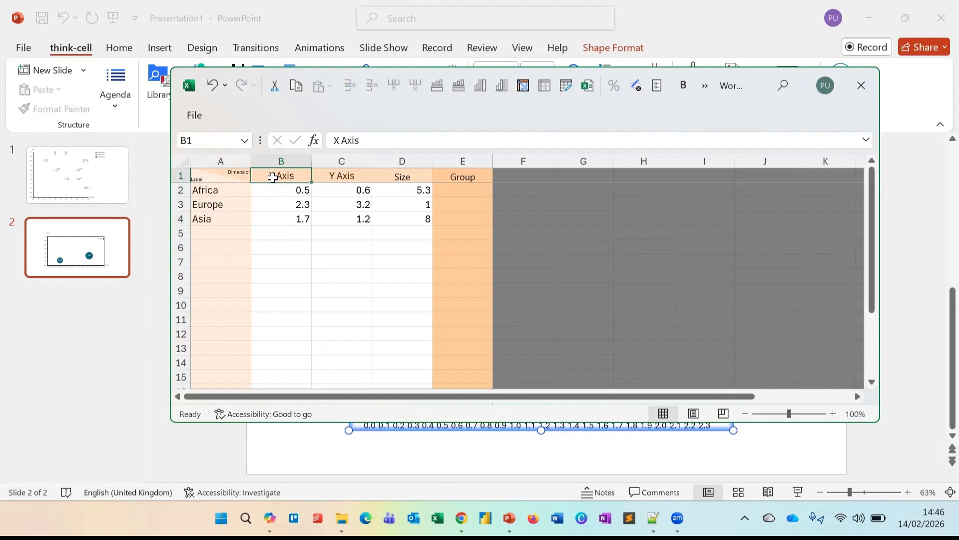
text(Sal)
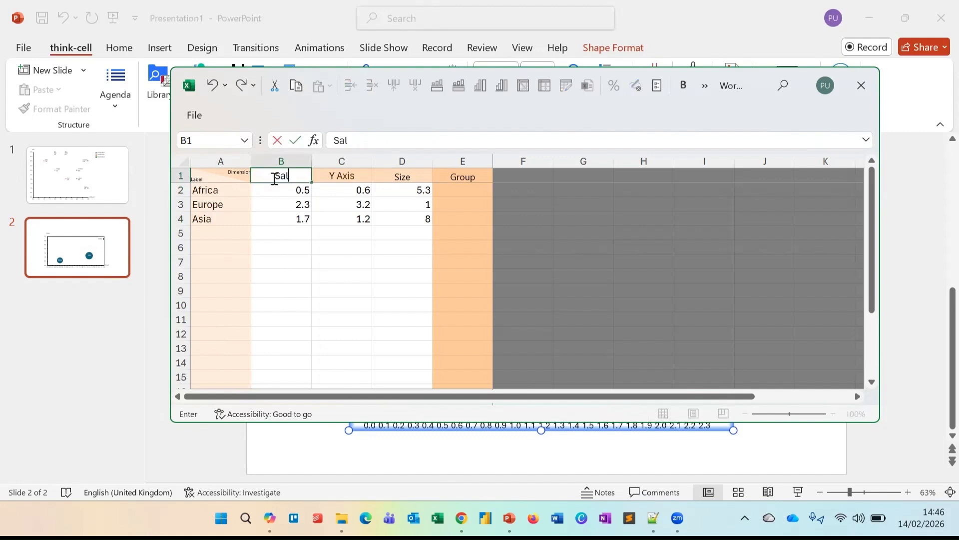
text(es)
key(Return)
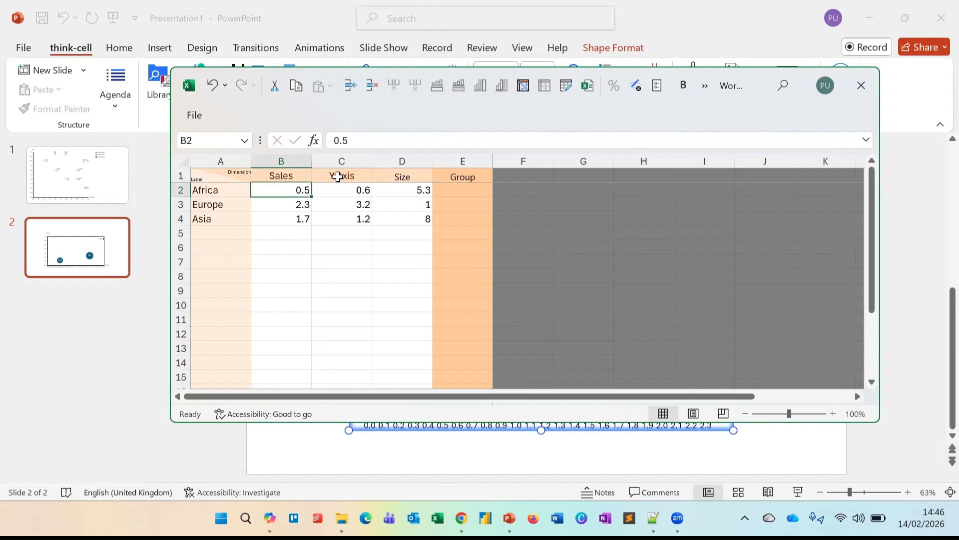
click(335, 176)
text(Finace)
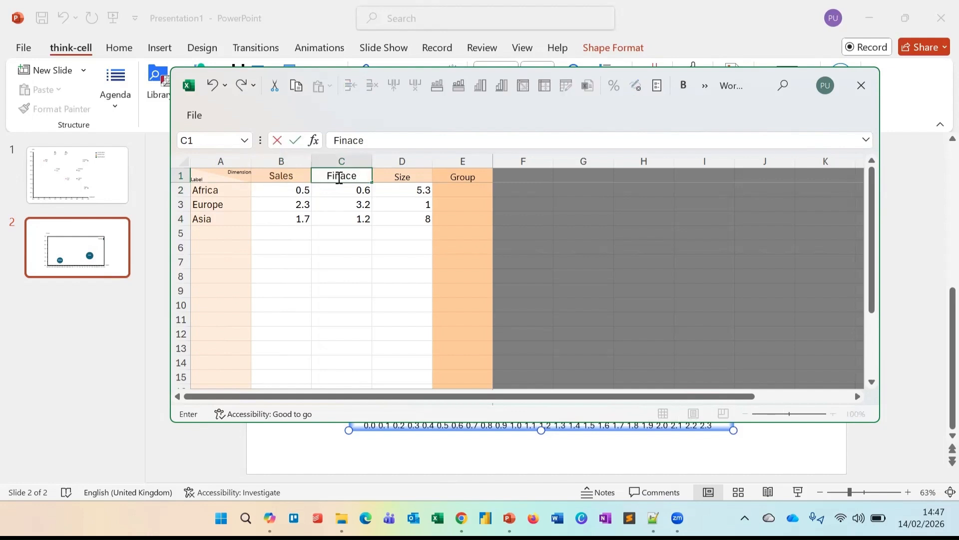
click(345, 178)
text(n)
key(Return)
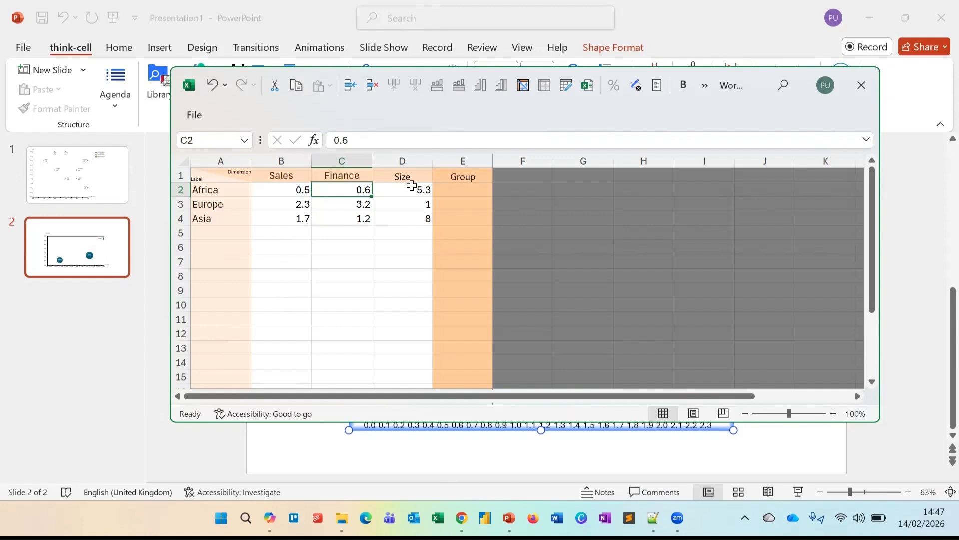
- Set the Sales values to 5 for Africa, 8 for Europe and 3 for Asia
click(286, 188)
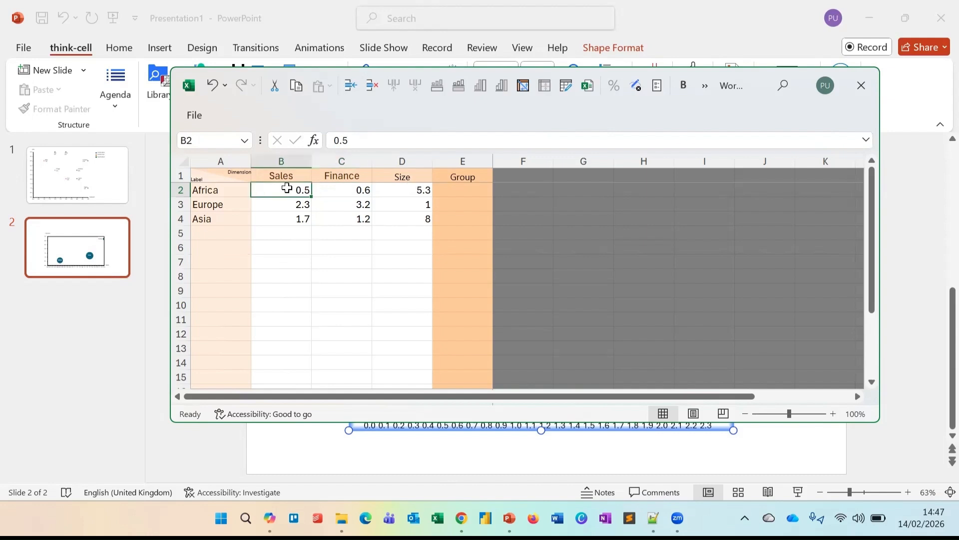
text(5)
key(Return)
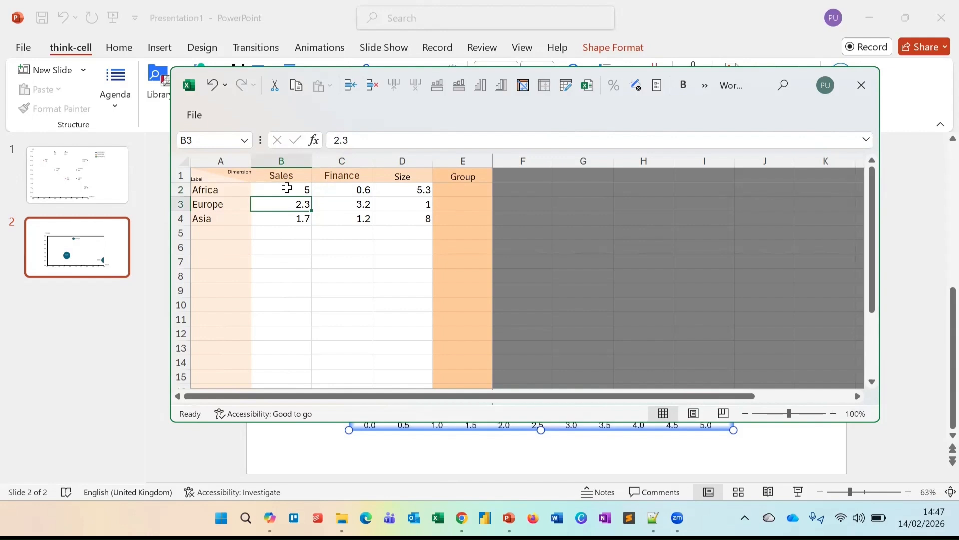
text(8)
key(Return)
text(3)
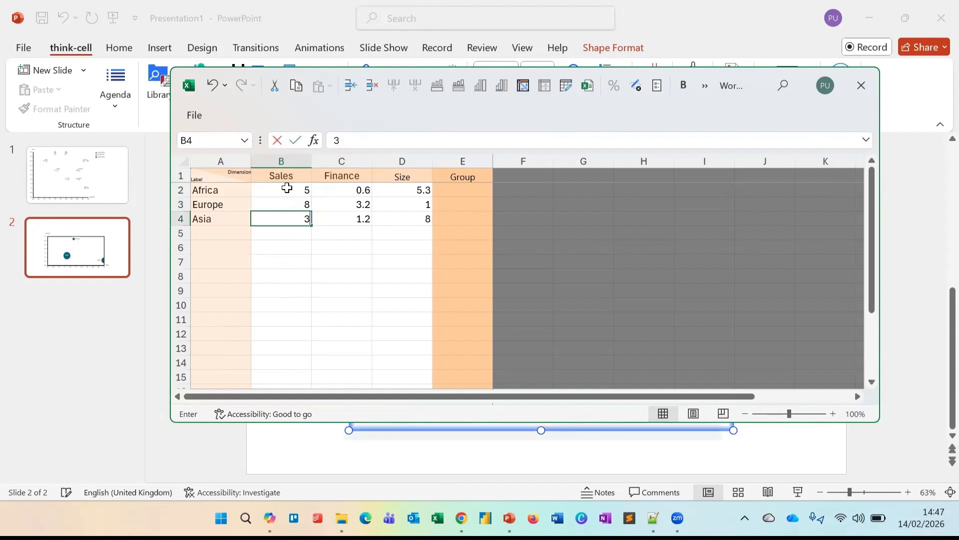
- Set the Finance values to 7 for Africa, 4 for Europe and 6 for Asia
click(341, 194)
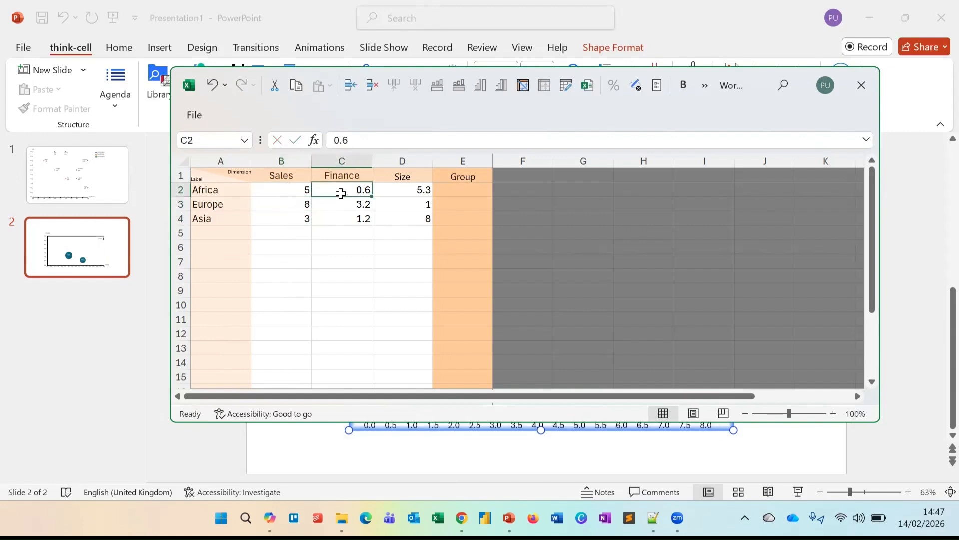
text(7)
key(Return)
text(4)
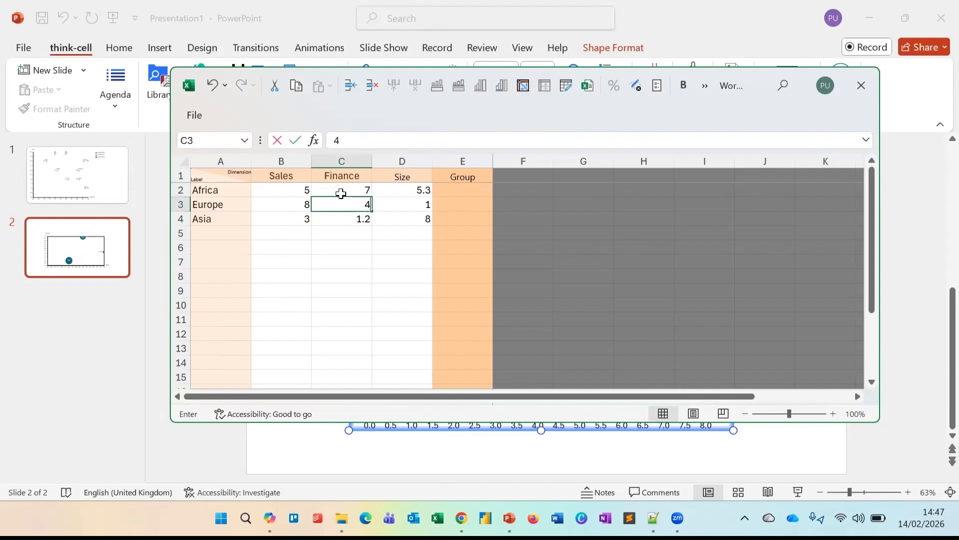
key(Return)
text(6)
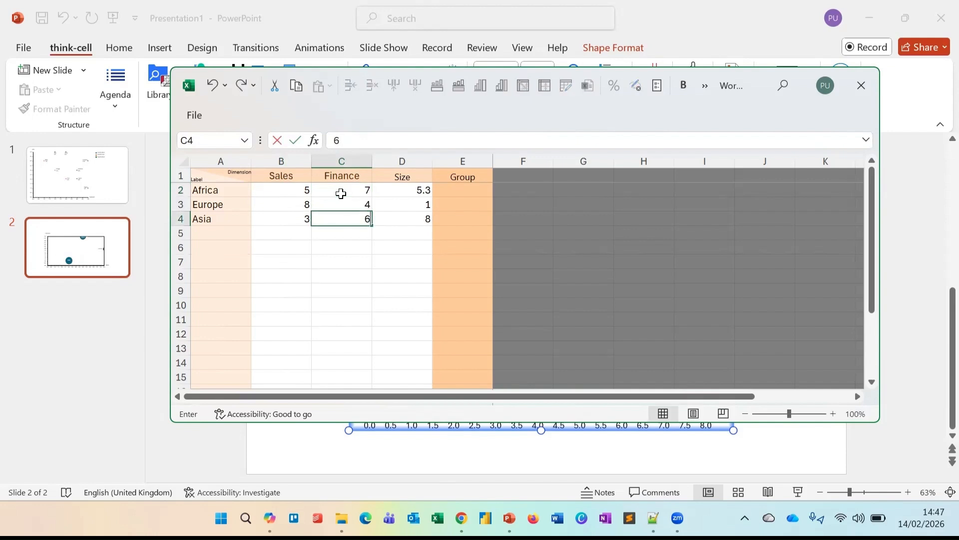
key(Return)
- Replace the Size values with 4 for Africa, 1 for Europe and 3 for Asia, and close the datasheet
click(421, 190)
drag(425, 201, 423, 219)
key(Delete)
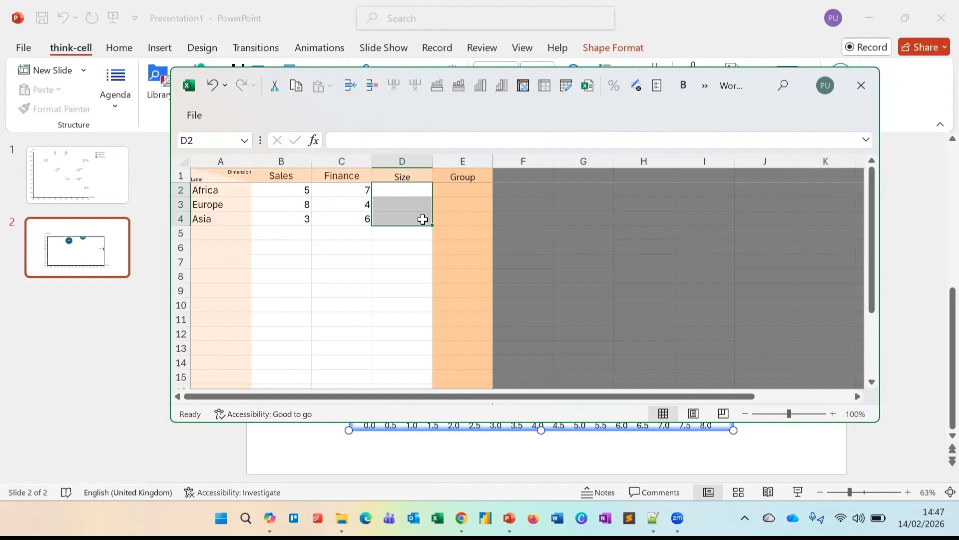
click(419, 192)
text(4)
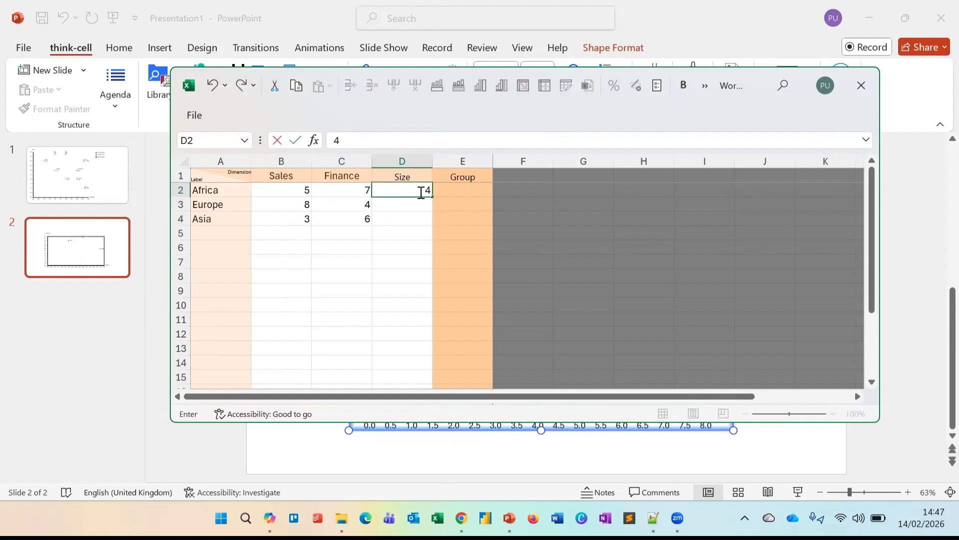
key(Return)
text(1)
key(Return)
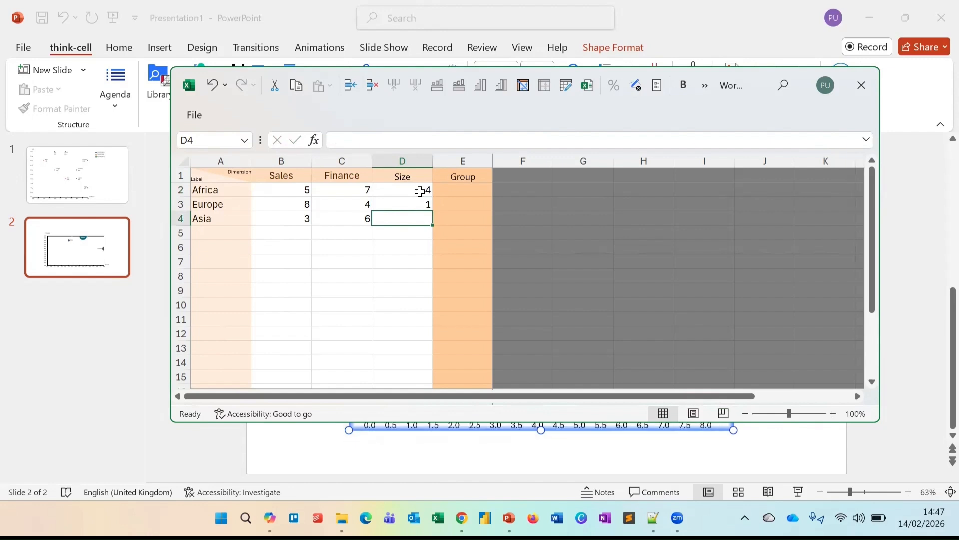
text(3)
key(Return)
click(861, 85)
click(787, 332)
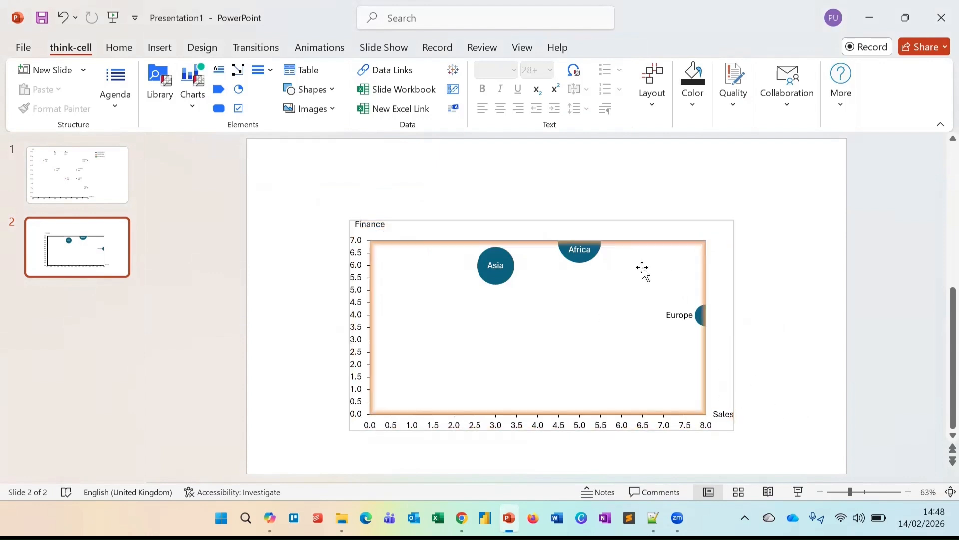
- Shrink all the bubbles in the chart by resizing the Asia bubble
click(496, 276)
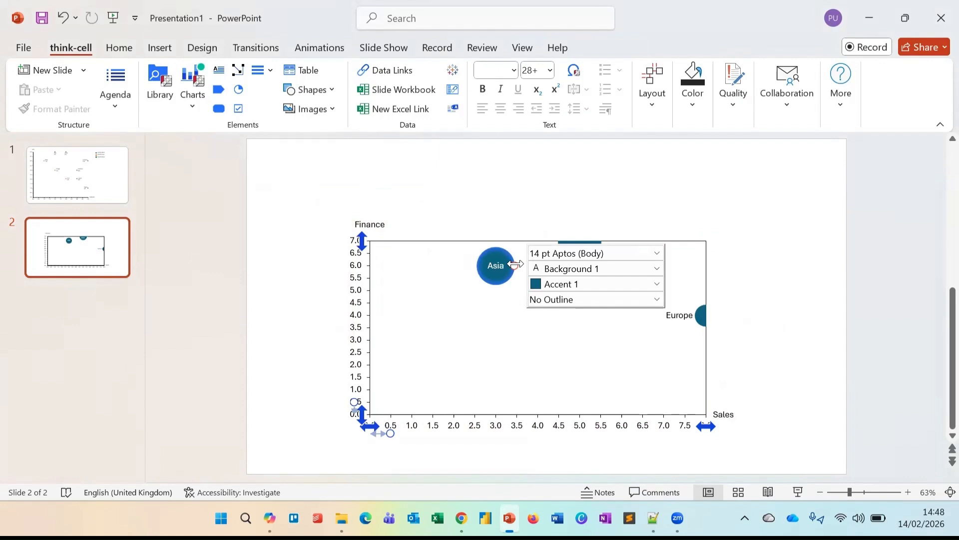
mouse_move(515, 264)
mouse_down()
mouse_move(546, 255)
mouse_move(510, 282)
mouse_up()
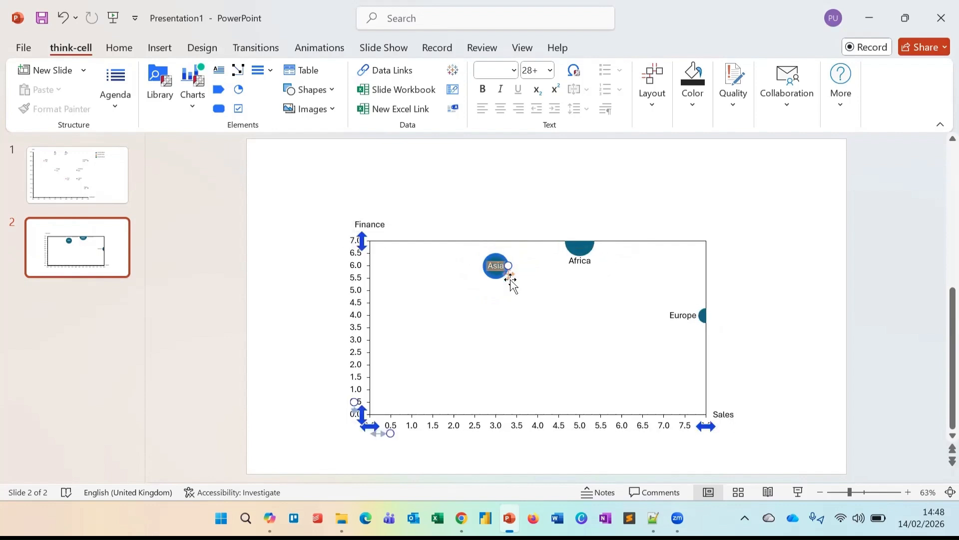
click(785, 327)
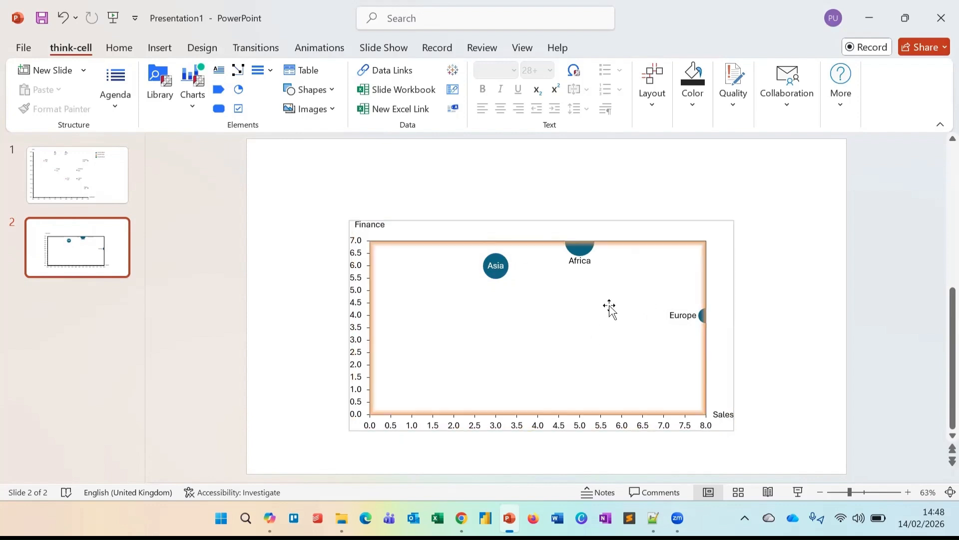
- Undo the bubble chart work back to the point where only the first slide with the scatter chart remains
key(ctrl+z)
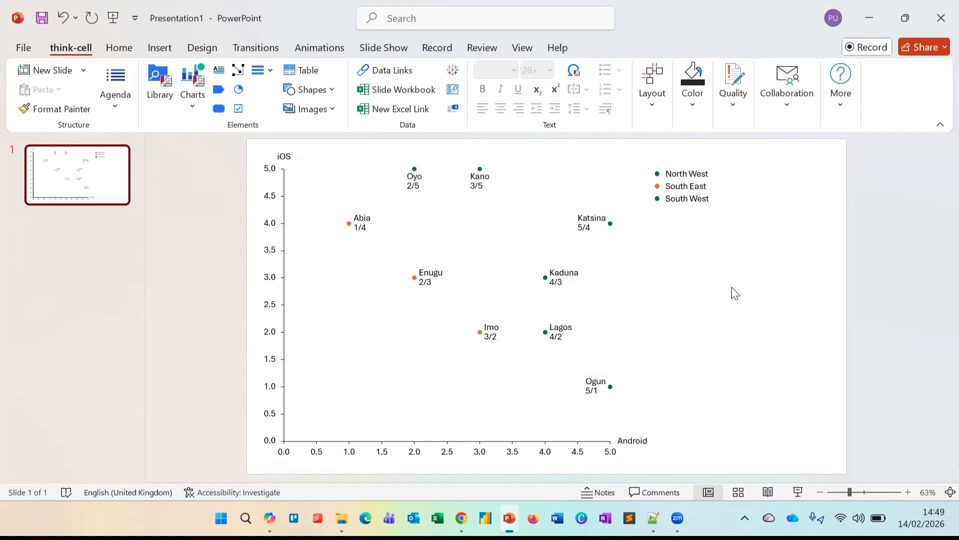
- In the scatter chart's datasheet, enter the Size values 1, 2, 3, 2, 1, 1, 3, 2, 2 for Kaduna down to Lagos
click(557, 287)
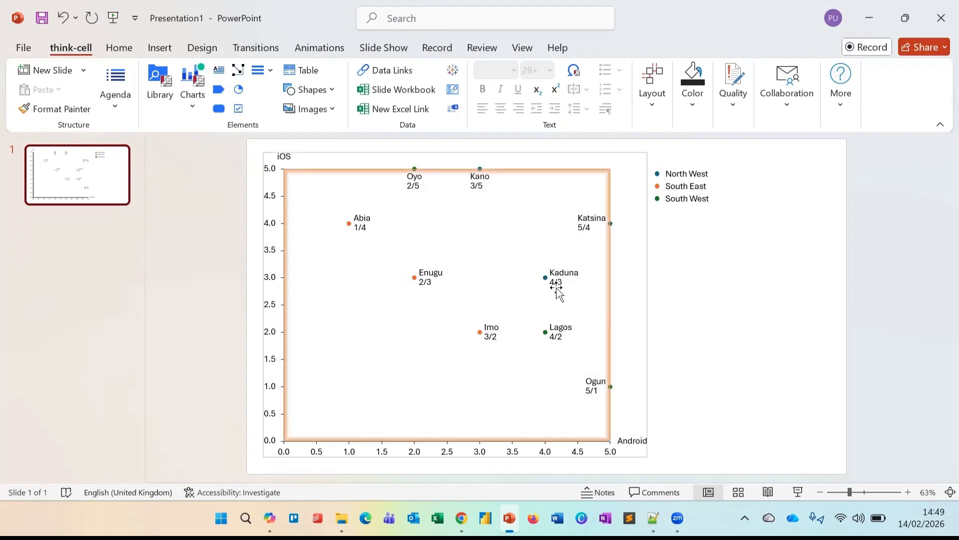
click(525, 322)
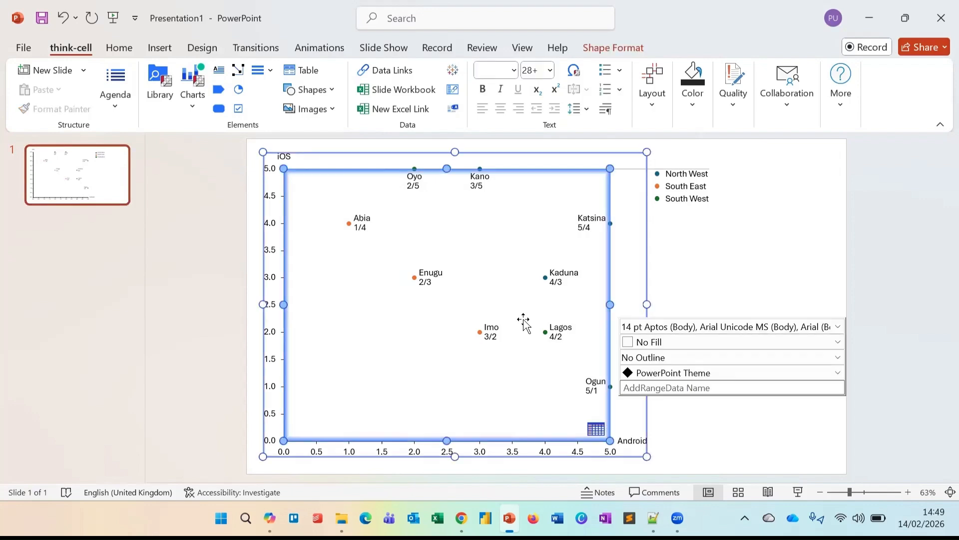
click(596, 429)
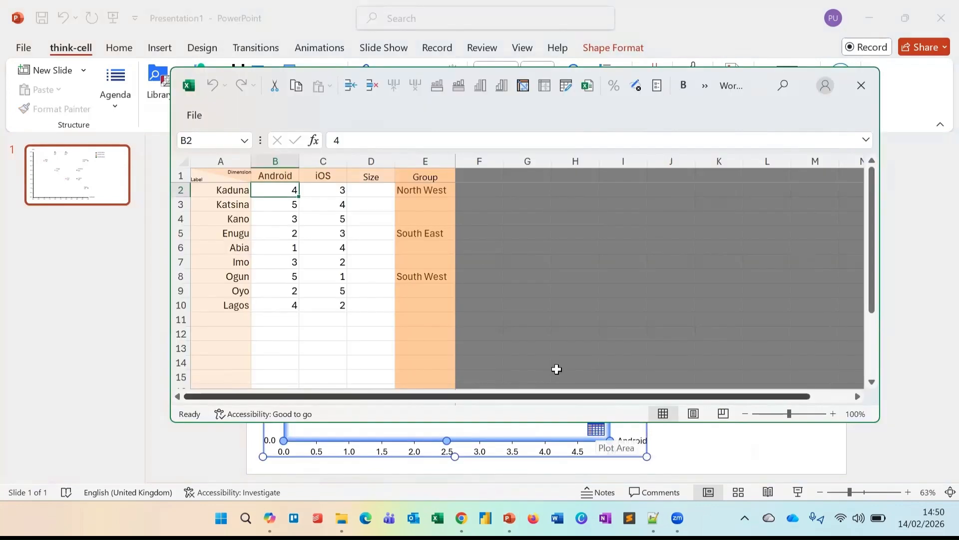
click(373, 189)
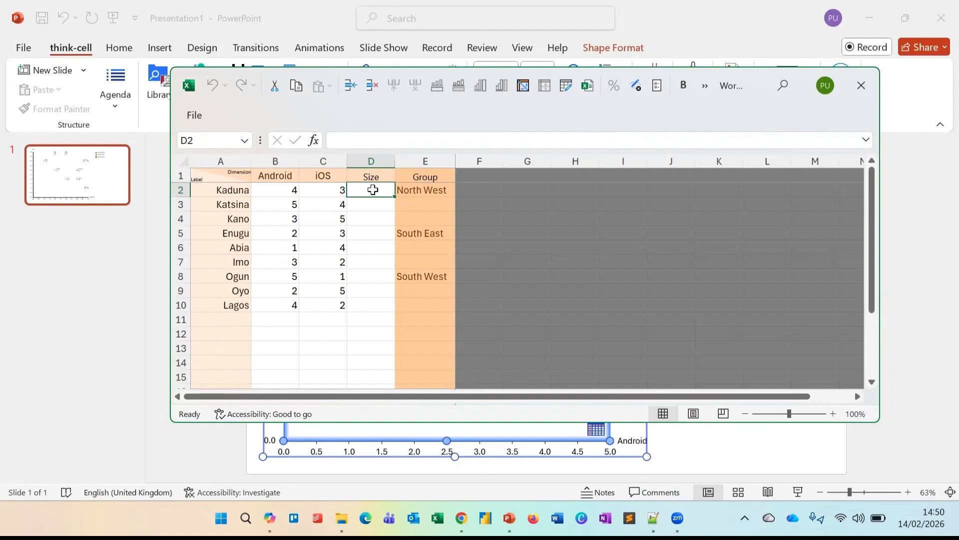
text(1)
key(Return)
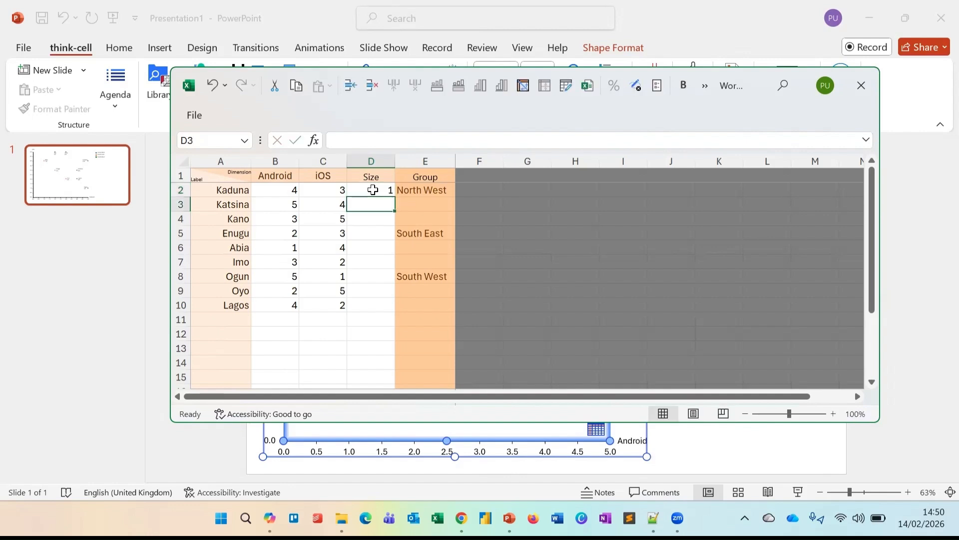
text(2)
key(Return)
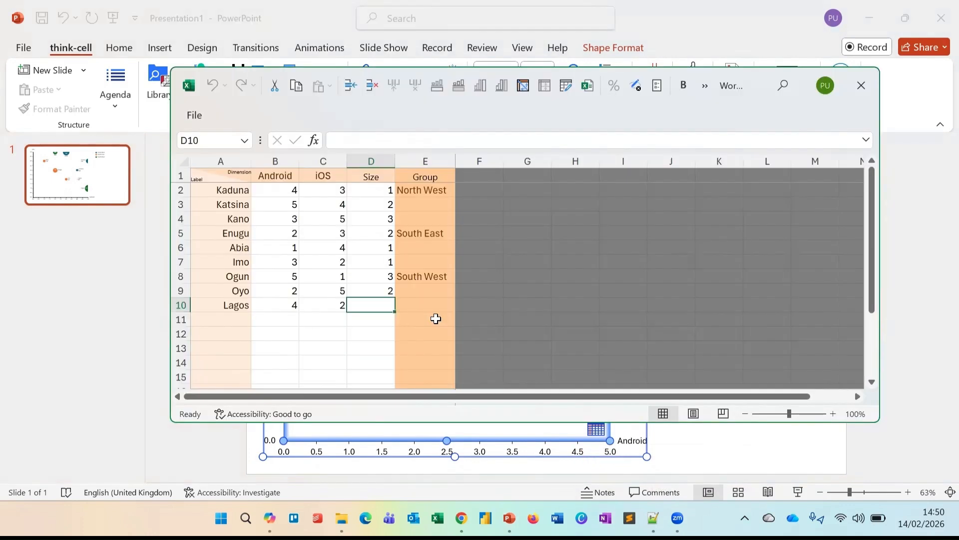
key(Return)
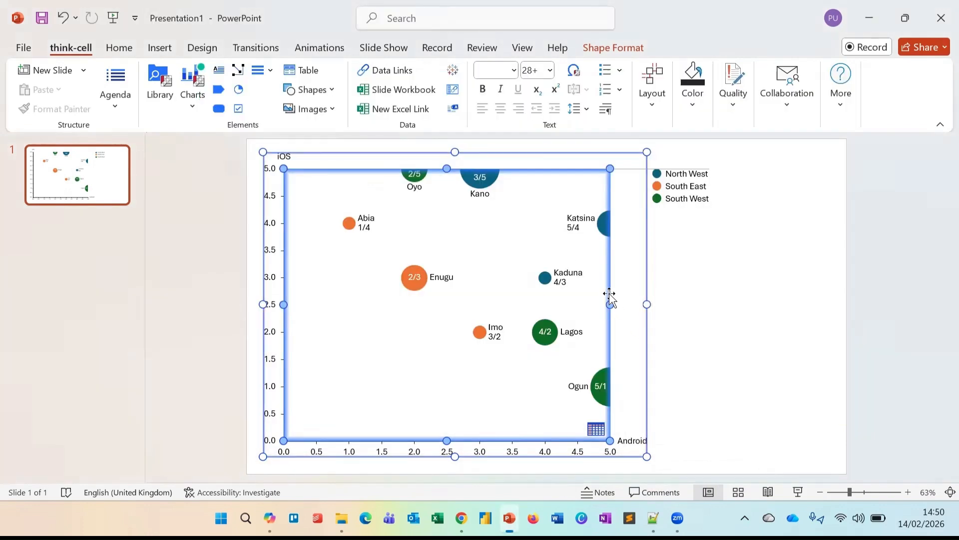
click(596, 428)
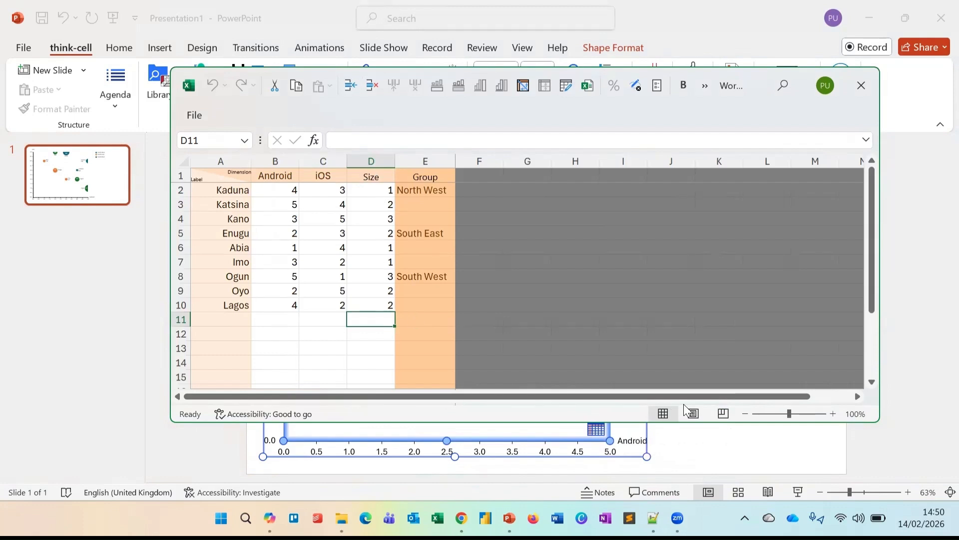
click(719, 456)
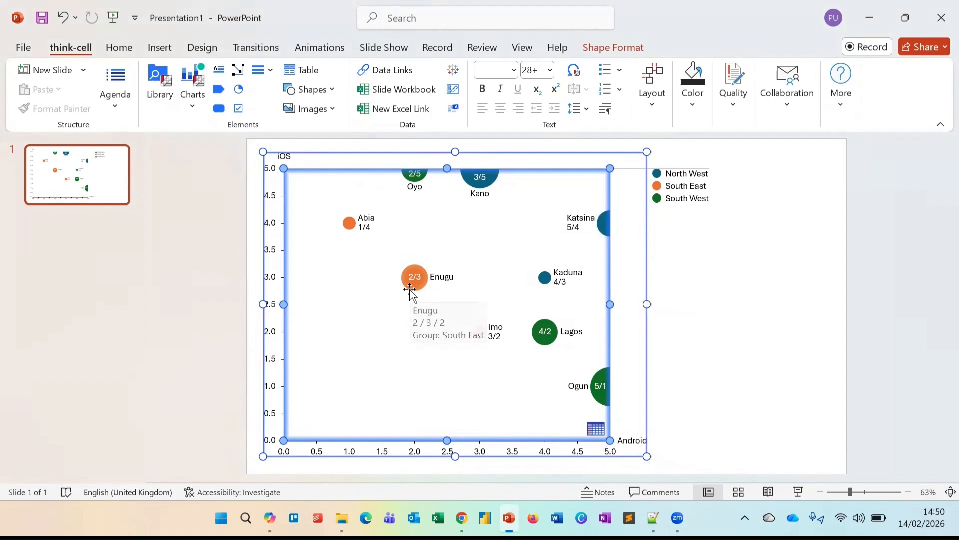
- Slightly enlarge all the bubbles in the chart by resizing the Enugu bubble
click(409, 289)
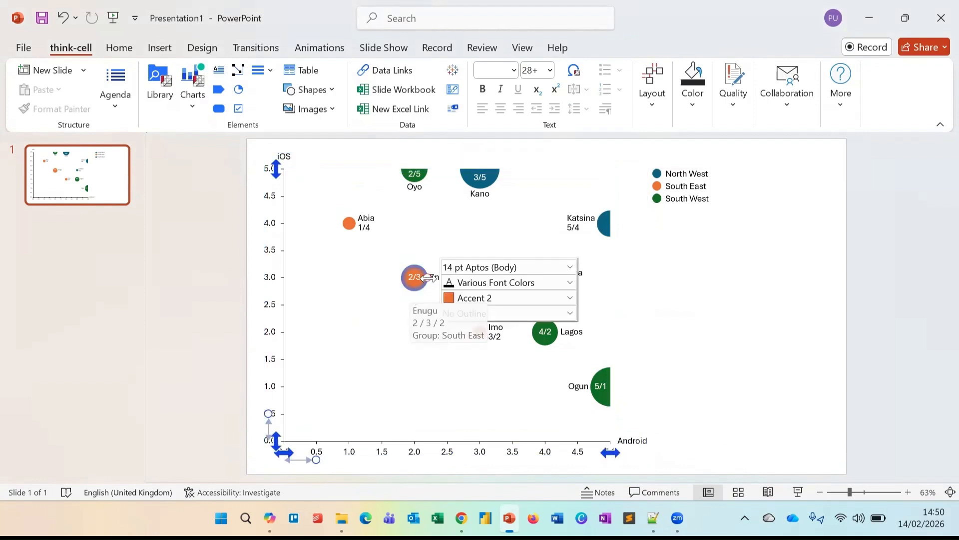
drag(427, 277, 443, 276)
drag(443, 274, 433, 279)
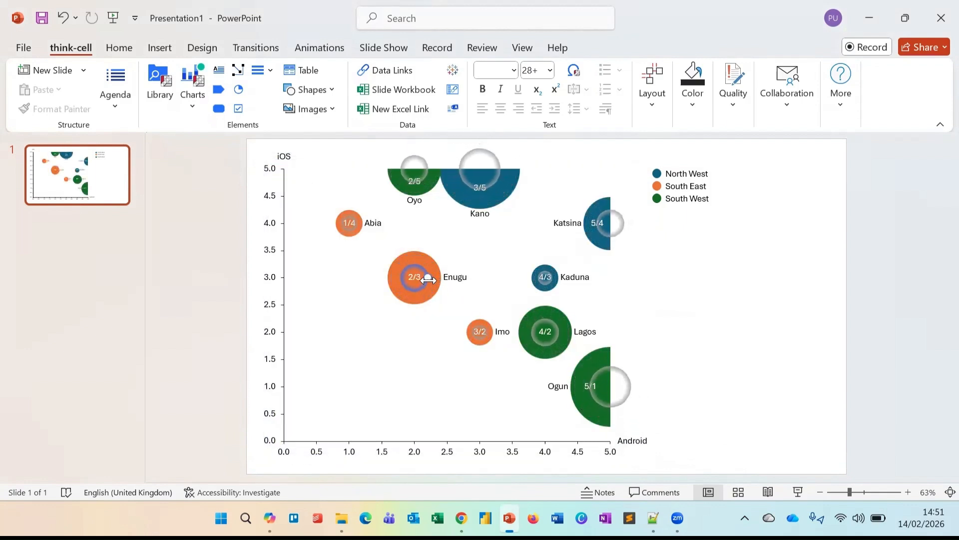
- Open the formatting and element options for the whole bubble chart
click(401, 369)
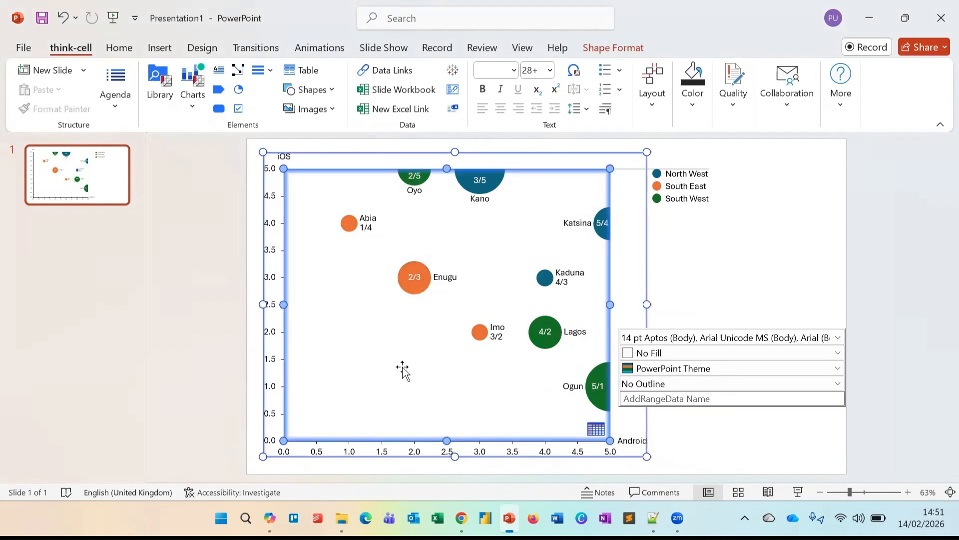
right_click(403, 370)
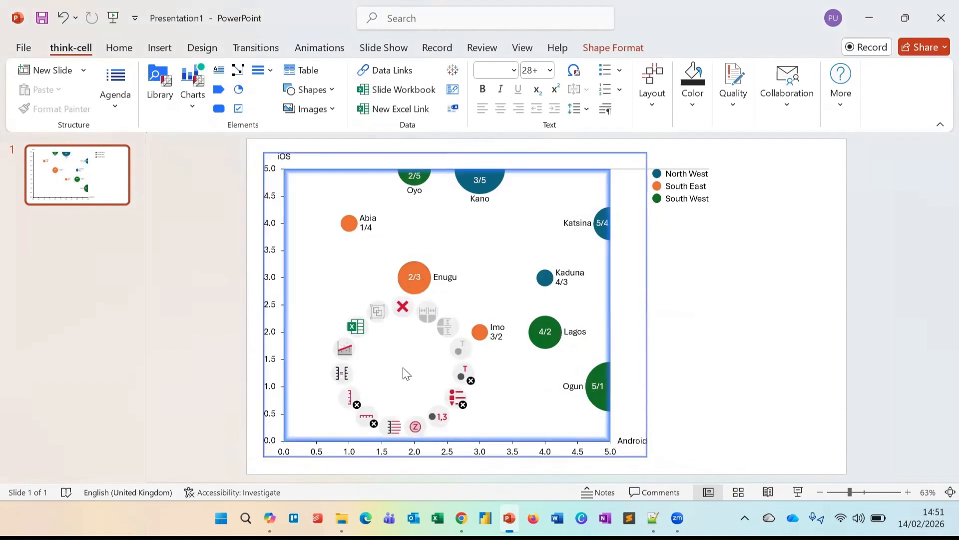